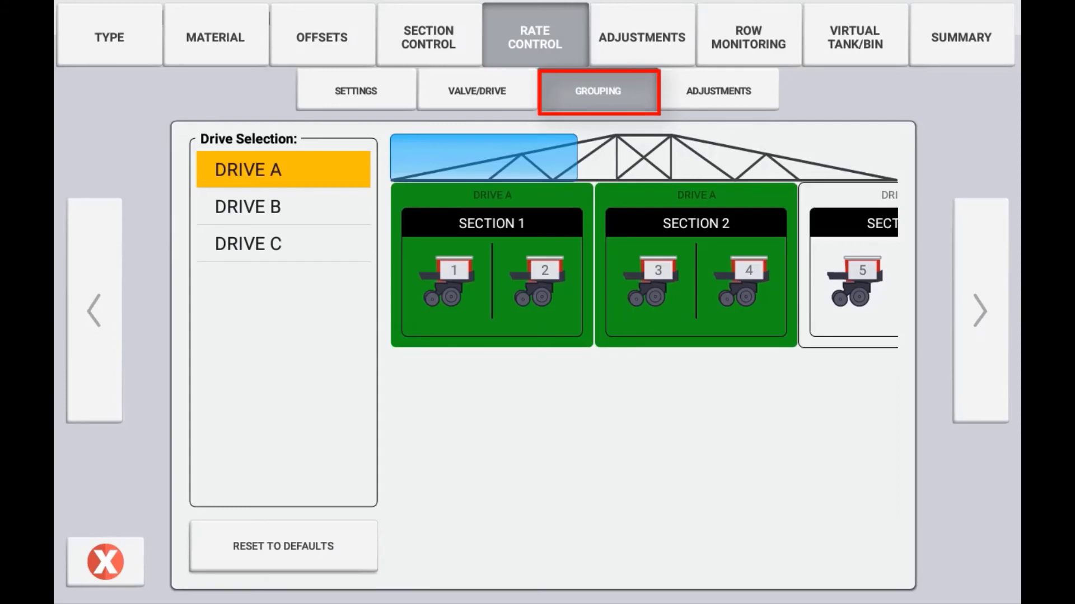
Assign Section 9 to Drive B alongside sections 5 through 8.
{"action": "left_click", "coordinate": [313, 210]}
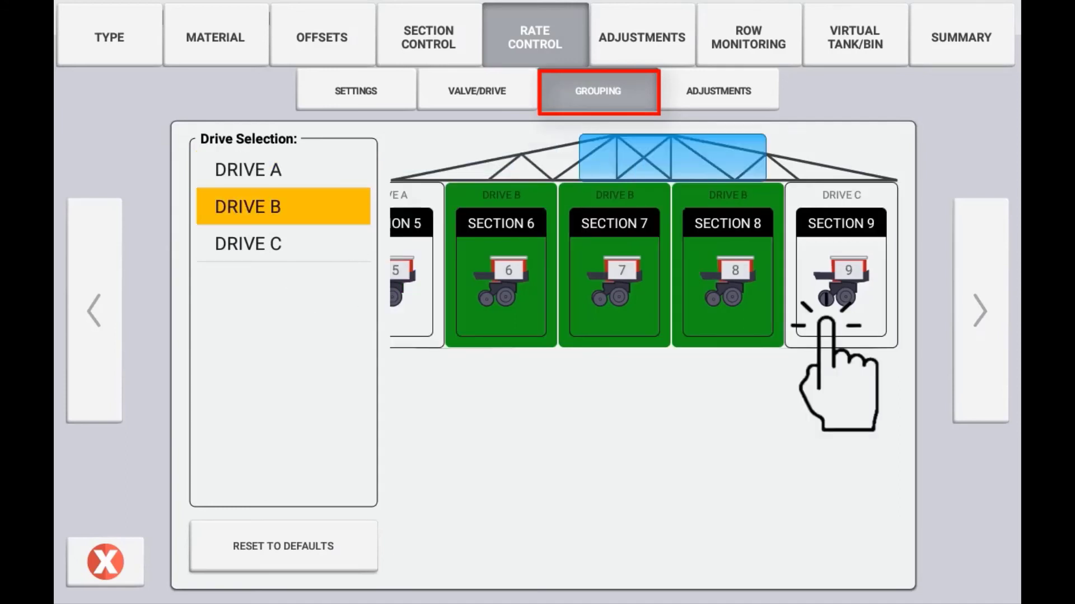
{"action": "left_click", "coordinate": [827, 326]}
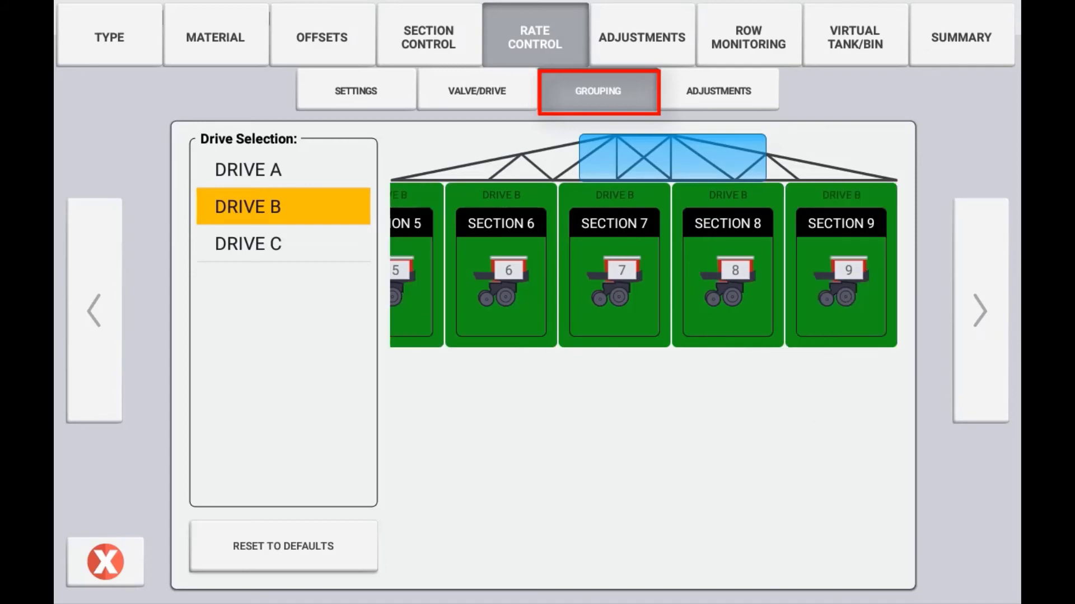